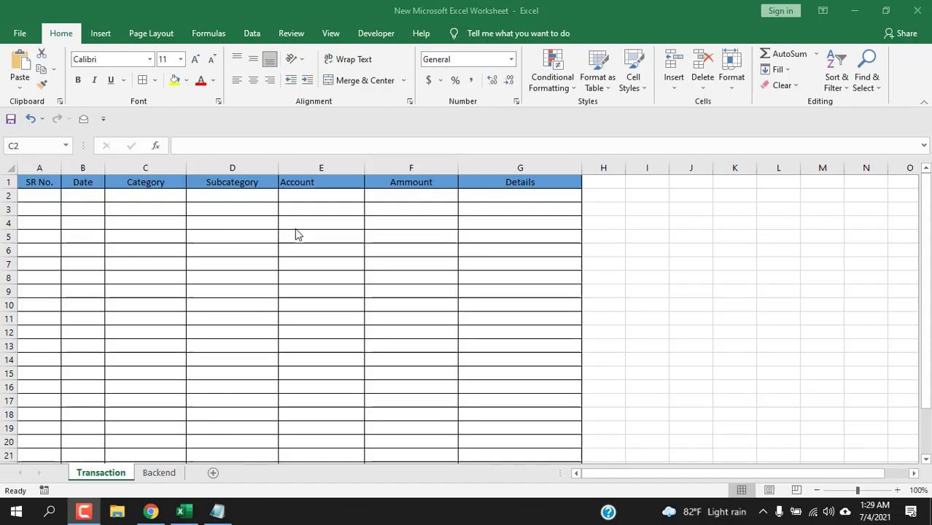
Step: Enable iterative calculation in Excel's Formulas options
left_click(20, 33)
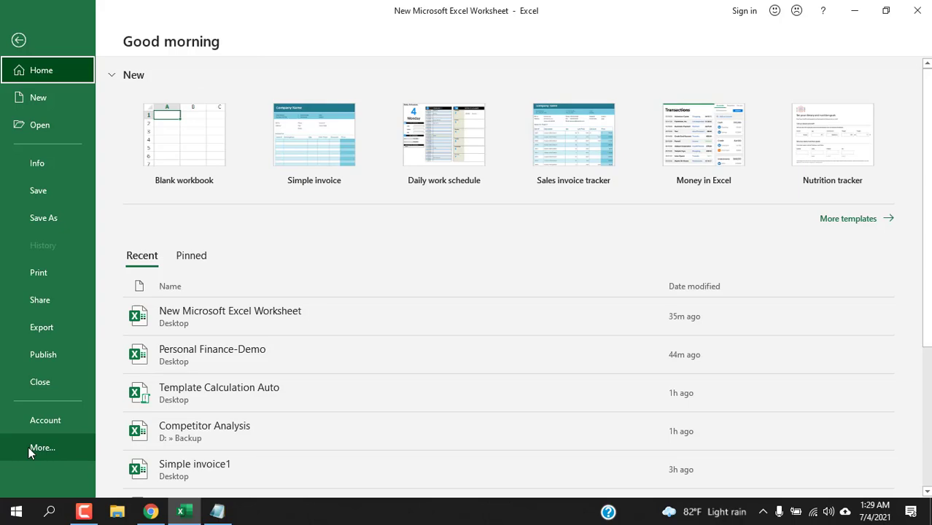
left_click(41, 448)
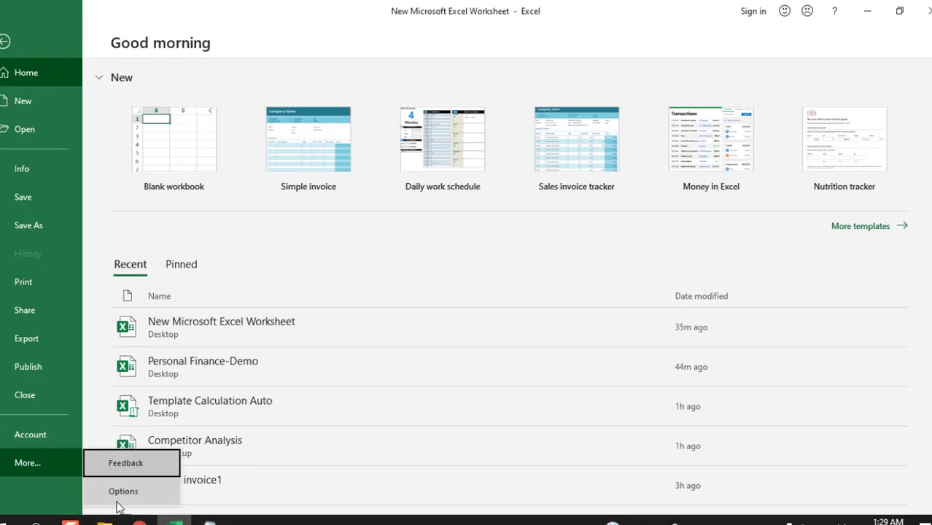
left_click(127, 478)
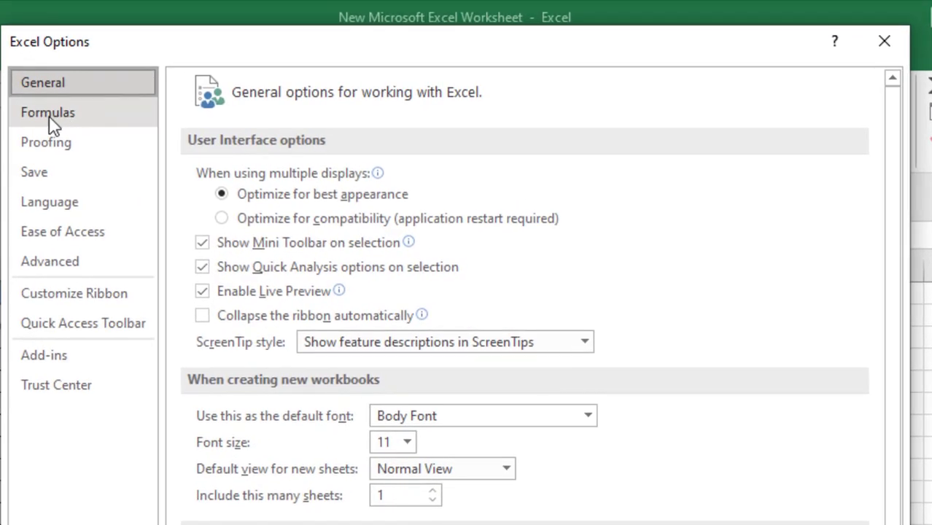
left_click(54, 116)
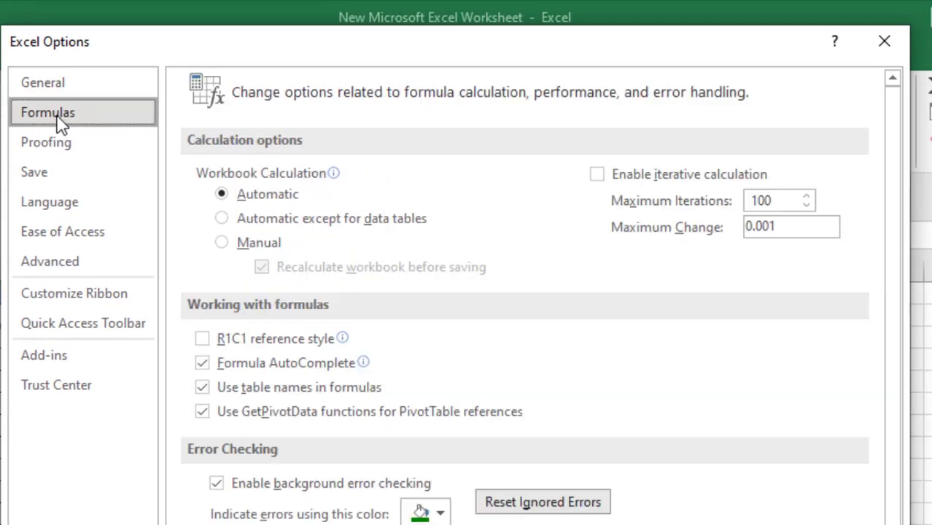
left_click(597, 178)
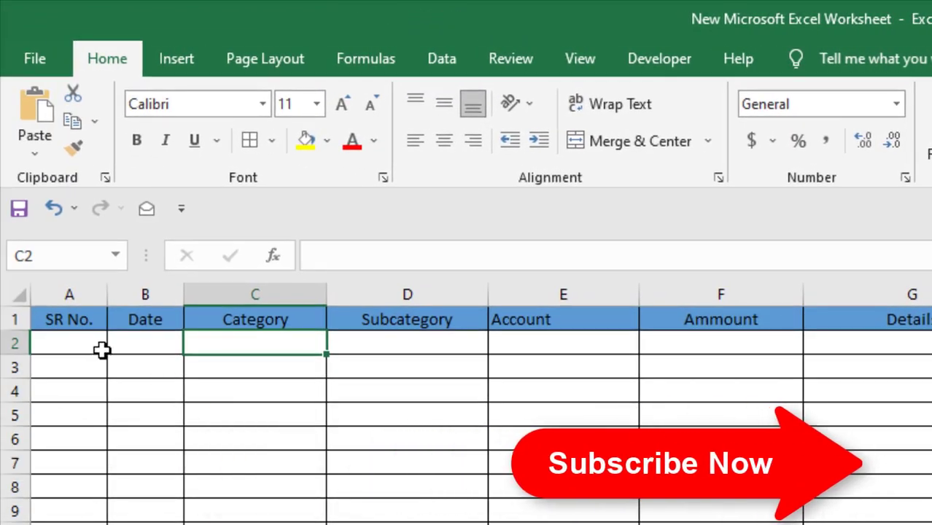
Step: Put the formula =IF(C2<>"",IF(B2<>"",B2,NOW()),"") into Date cell B2
left_click(143, 345)
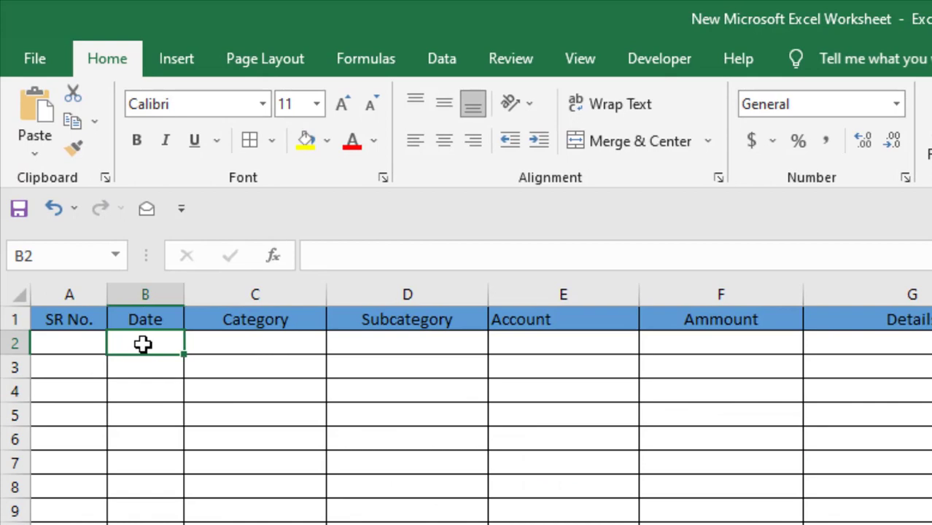
left_click(69, 340)
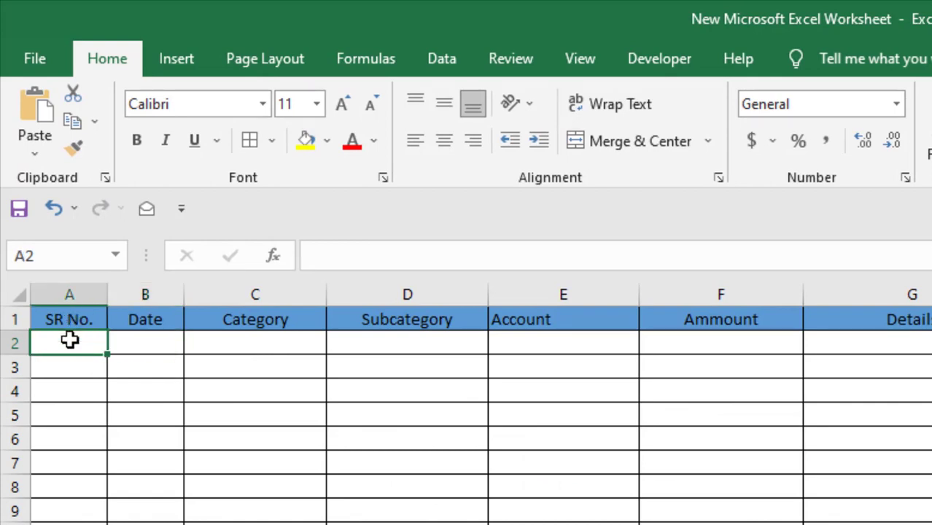
left_click(257, 344)
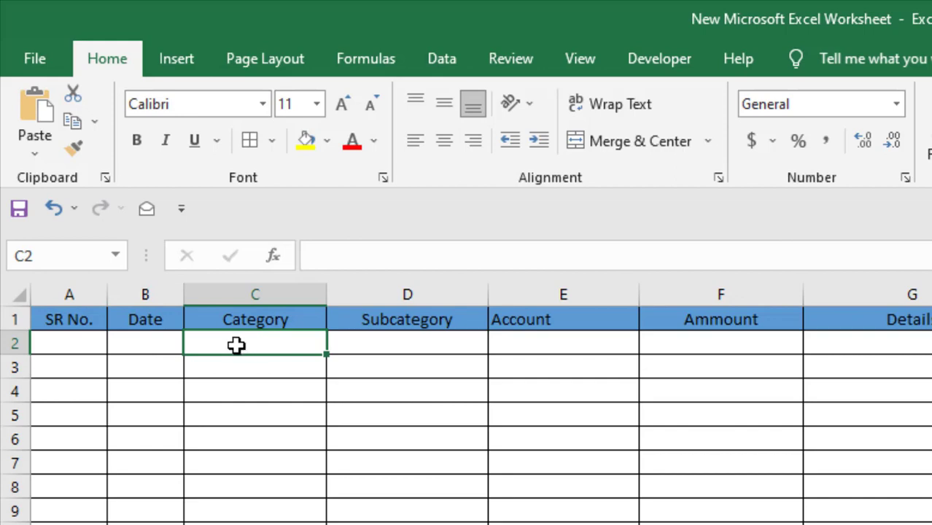
left_click(143, 345)
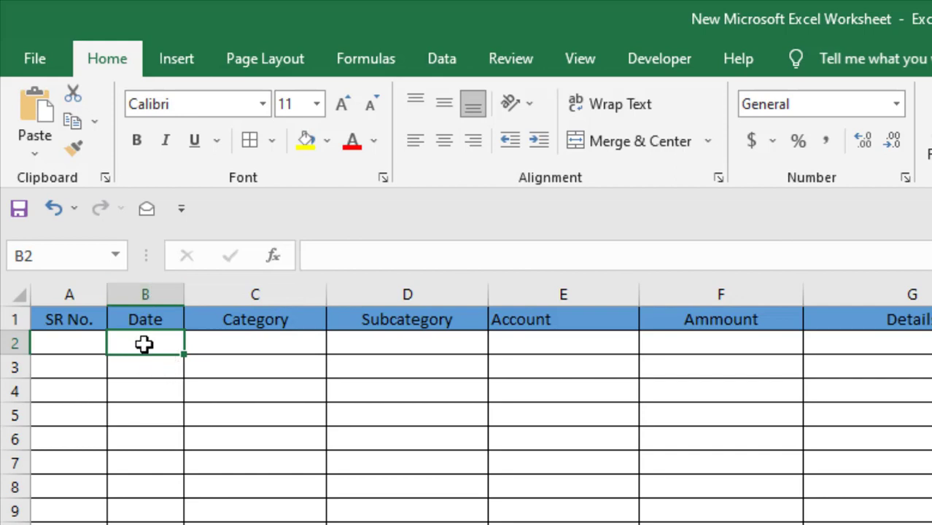
left_click(65, 345)
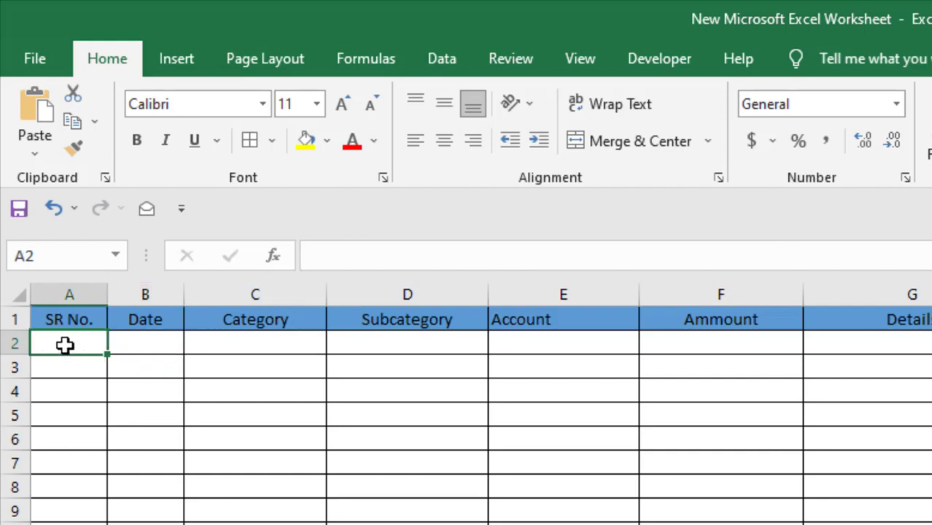
left_click(209, 341)
left_click(166, 342)
left_click(343, 262)
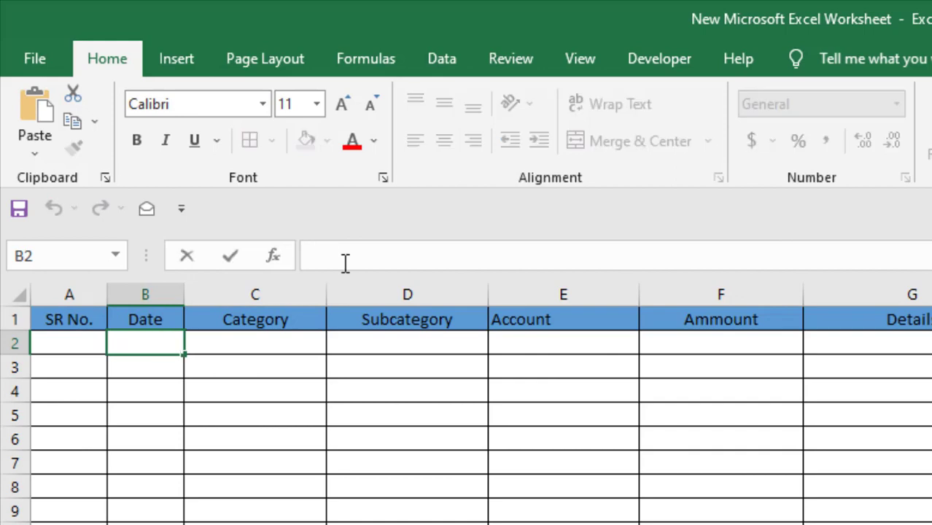
type("=IF(C2<>\"\",IF(B2<>\"\",B2,NOW()),\"\")")
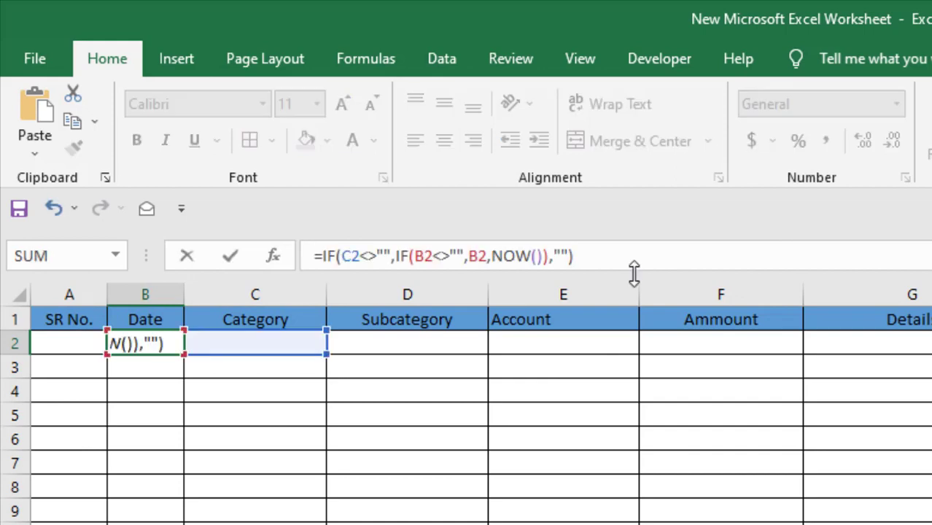
key("Return")
left_click(140, 340)
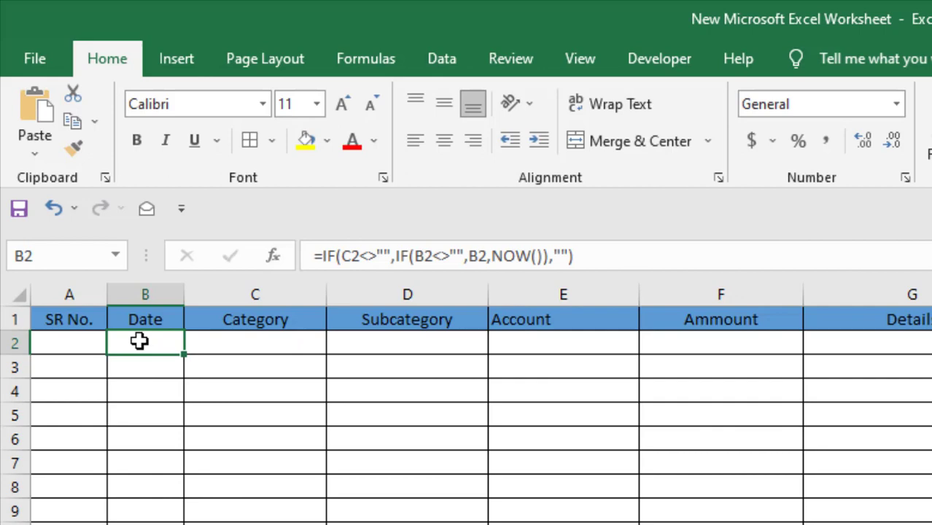
Step: Enter a test category 'erer' in C2 and format Date column B as Long Date
left_click(243, 342)
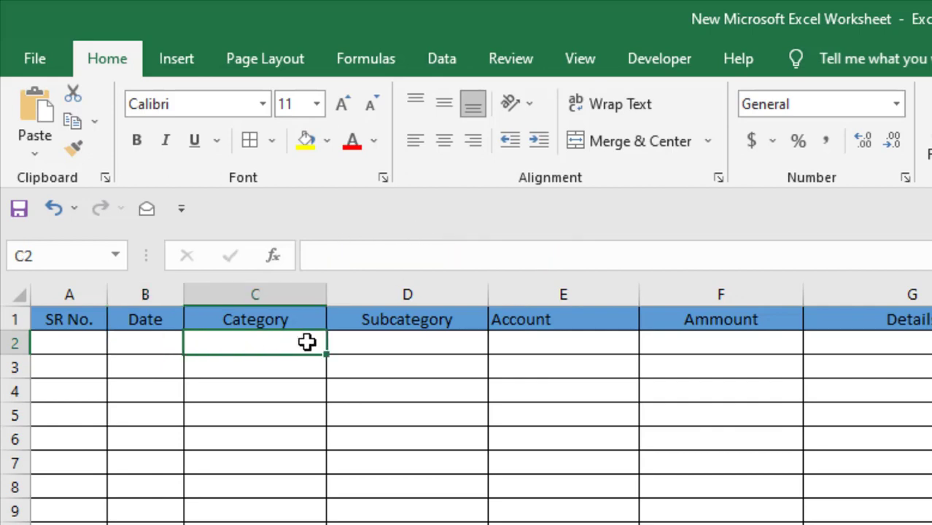
type("erer")
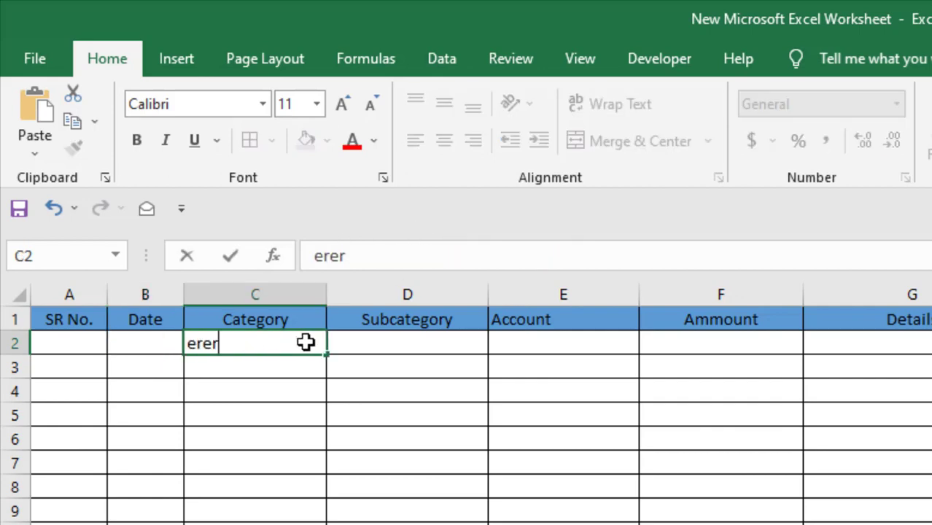
left_click(304, 385)
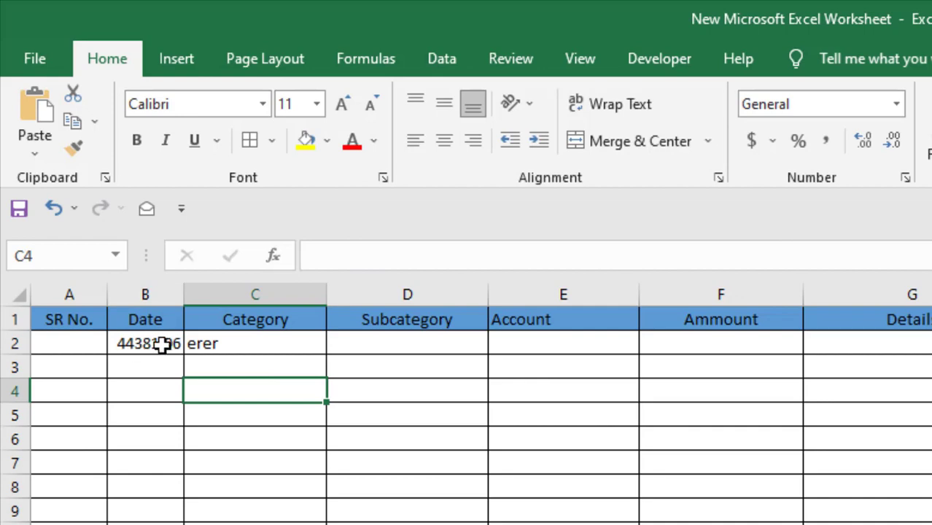
left_click(156, 294)
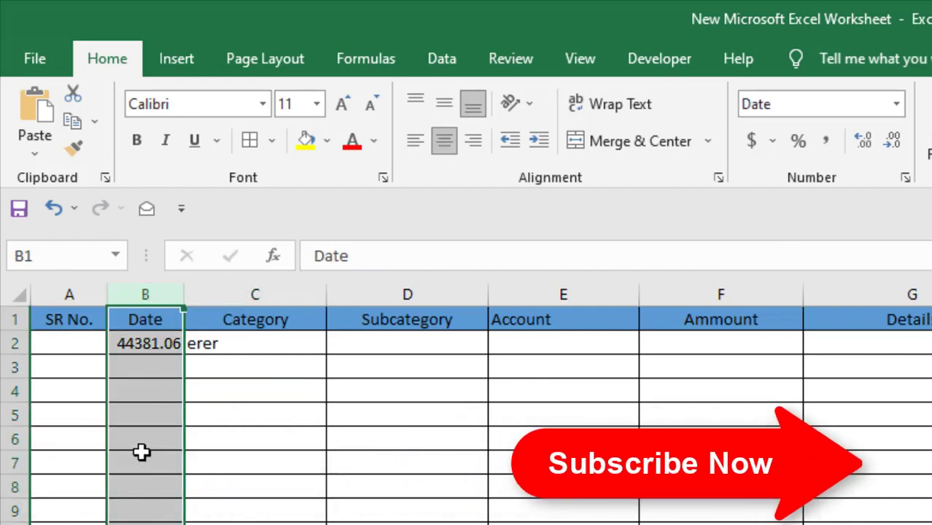
left_click(896, 103)
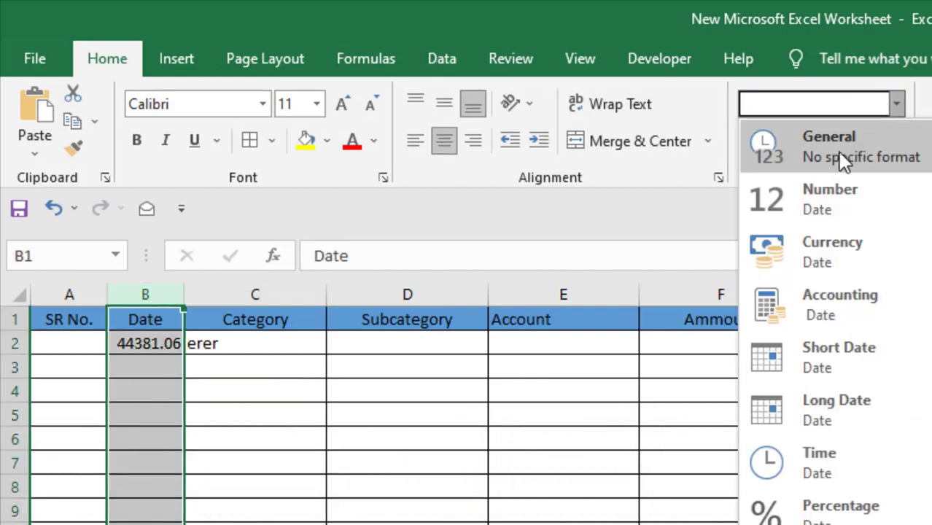
left_click(817, 408)
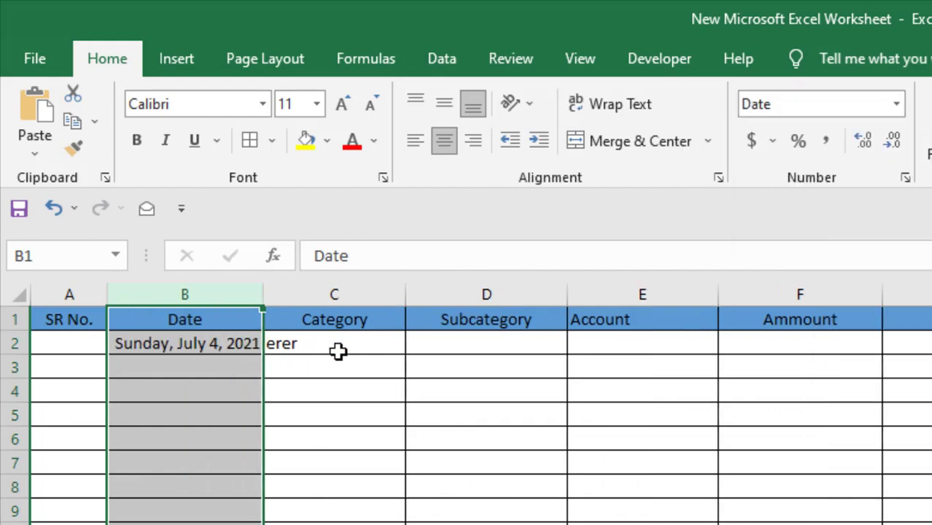
Step: Replace the C2 category with 'err' so B2 shows Sunday, July 4, 2021
left_click(339, 348)
type("erer")
left_click(428, 410)
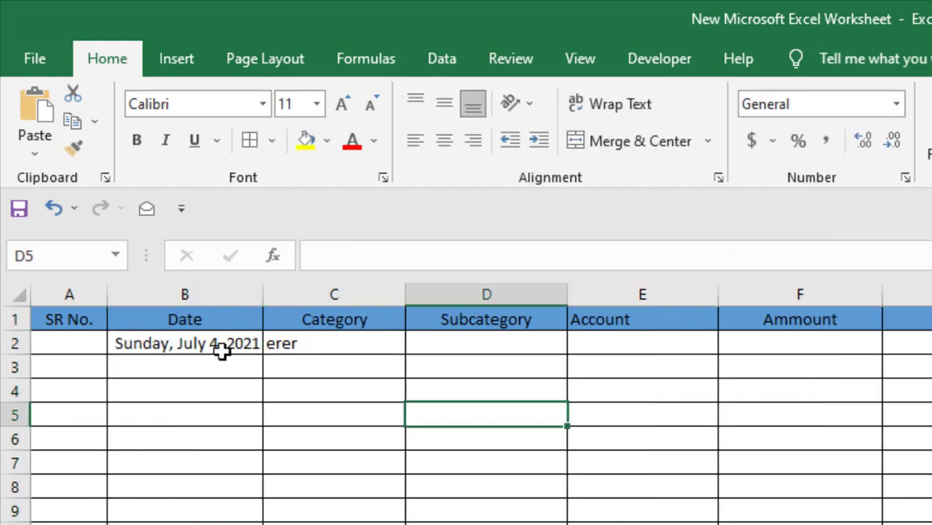
left_click(292, 349)
key("Delete")
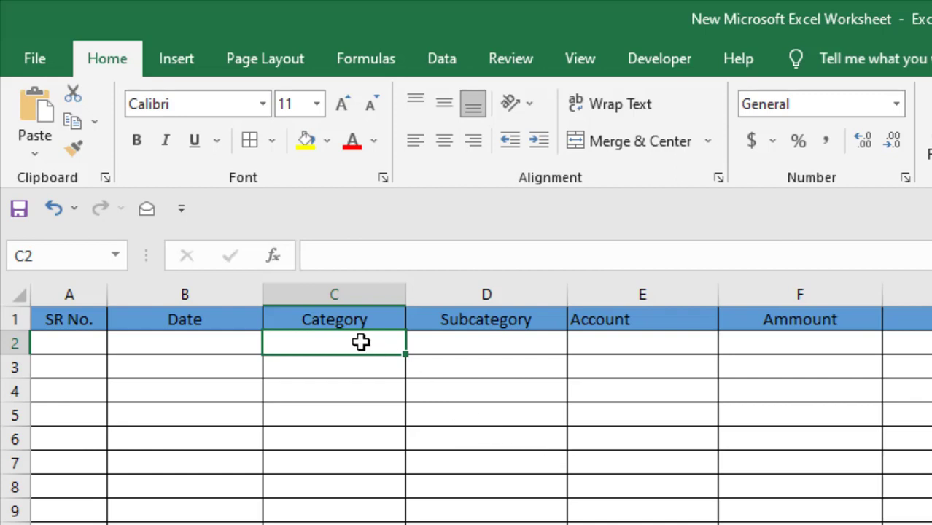
type("err")
left_click(351, 390)
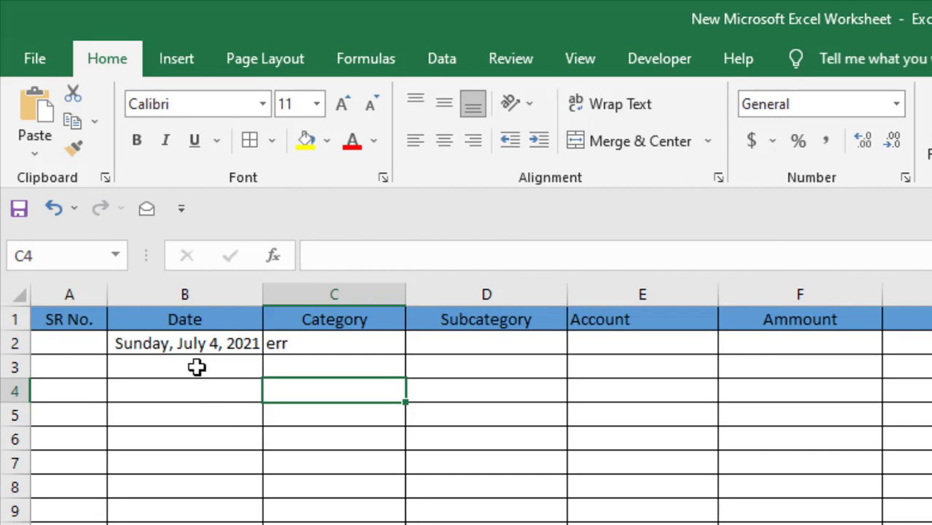
left_click(62, 347)
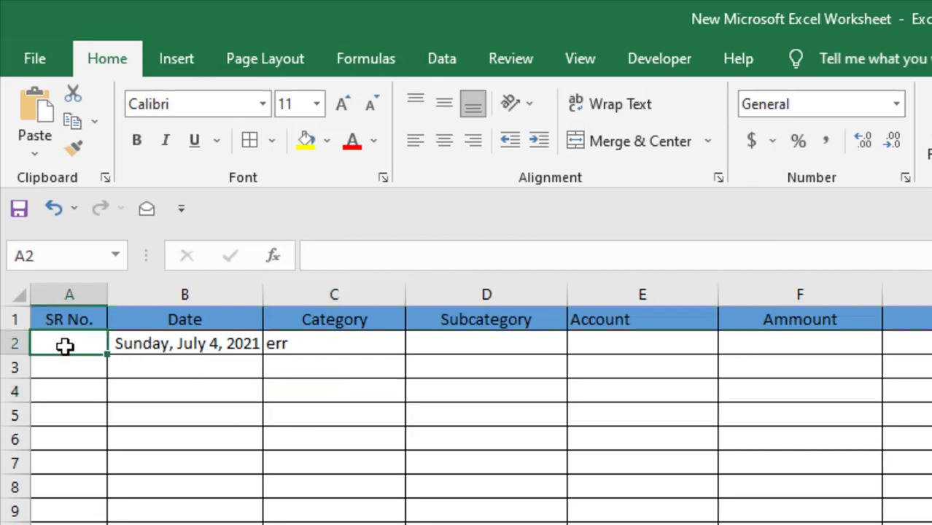
Step: Put the formula =IF(B2<>"",IF(A2<>"",A2,COUNT(B:B)),"") into SR No. cell A2
left_click(373, 252)
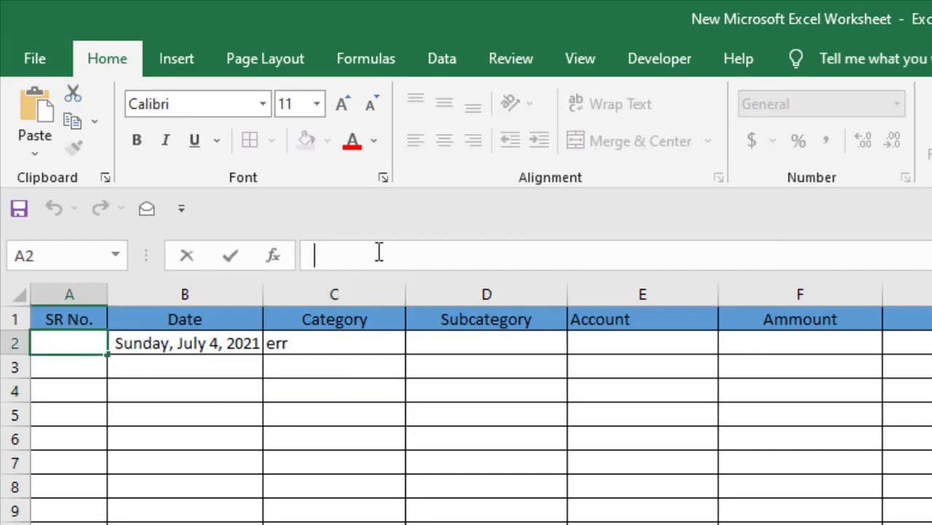
type("=IF(B2<>\"\",IF(A2<>\"\",A2,COUNT(B:B)),\"\")")
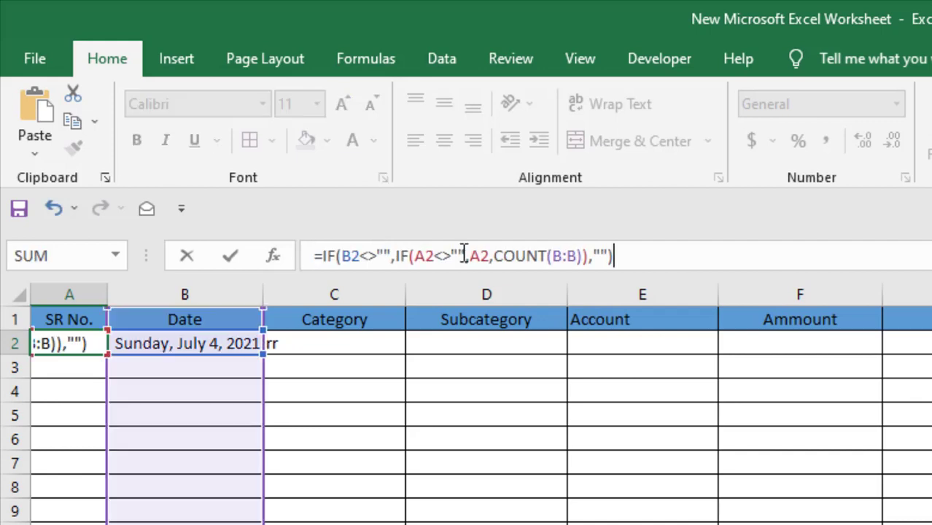
key("Return")
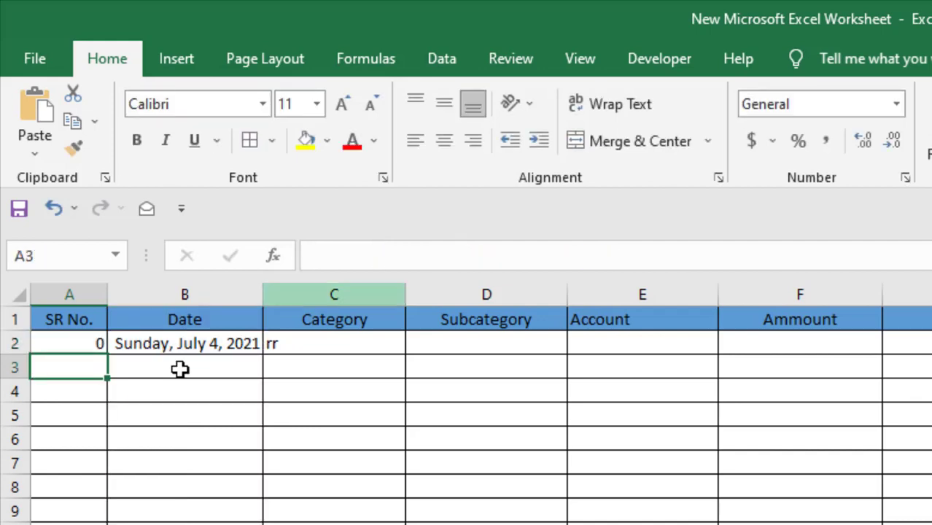
left_click(79, 347)
Step: Test the formulas with category 'qwqw' in C2, then clear C2 again
left_click(380, 345)
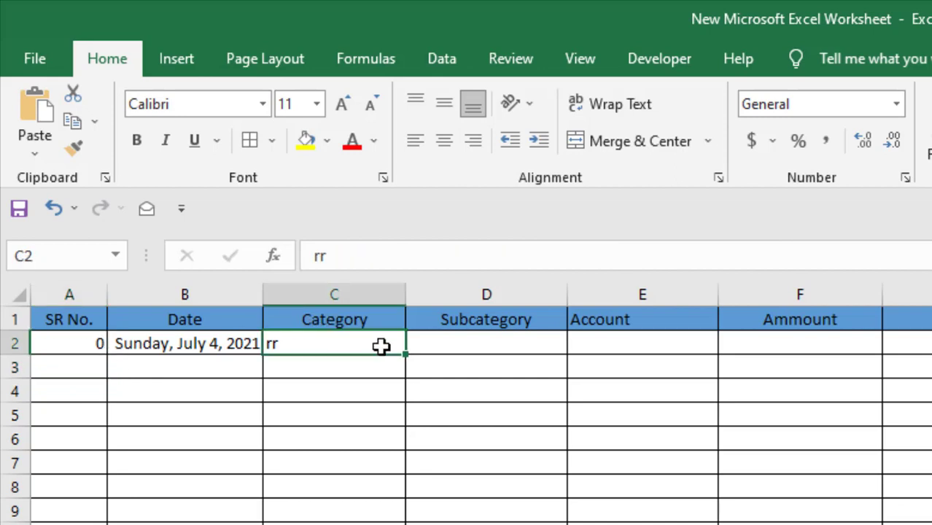
key("Delete")
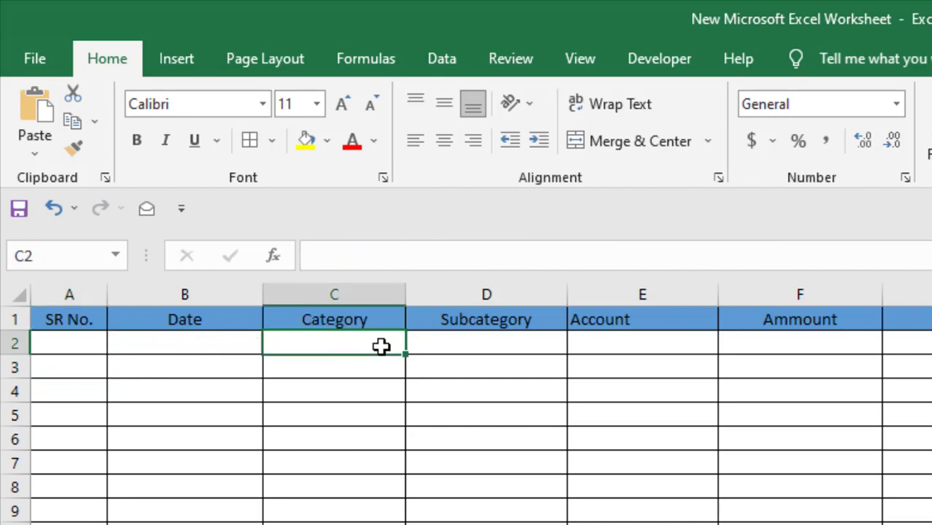
type("qwqw")
left_click(380, 386)
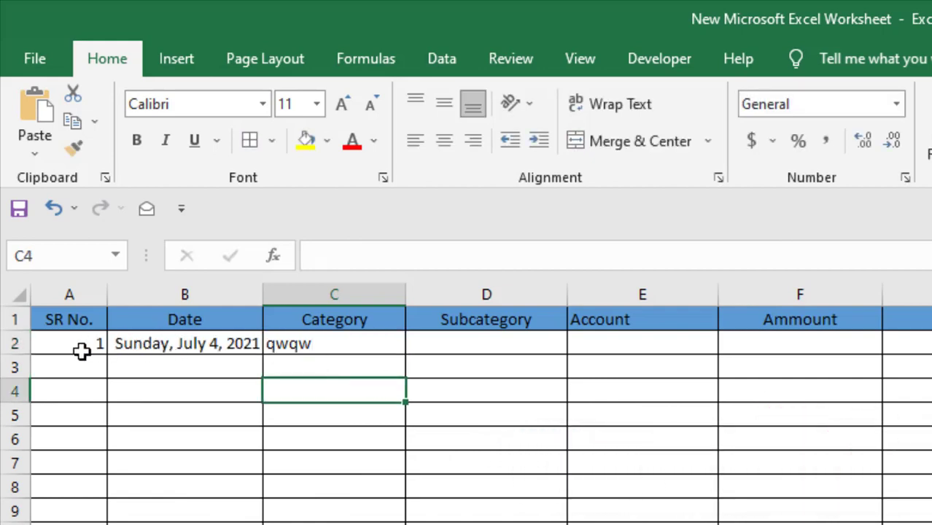
left_click(330, 352)
key("Delete")
left_click(164, 345)
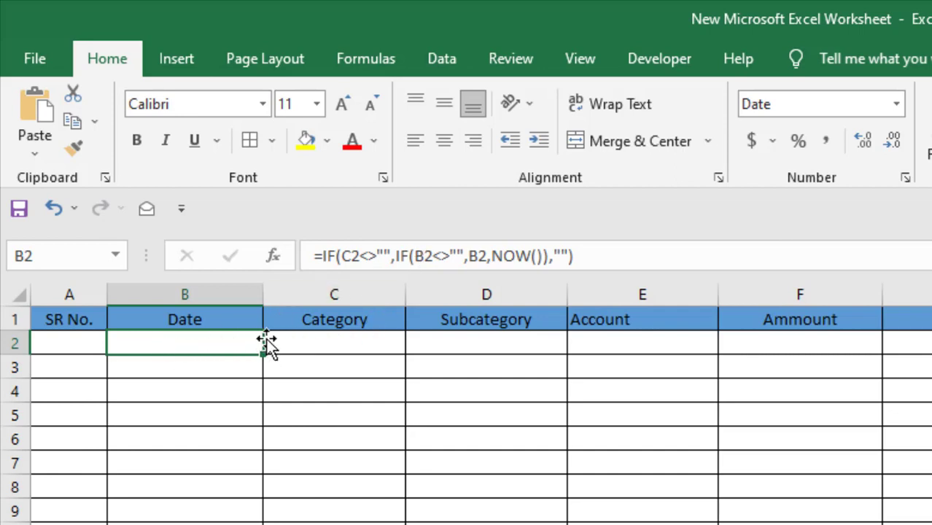
left_click(410, 419)
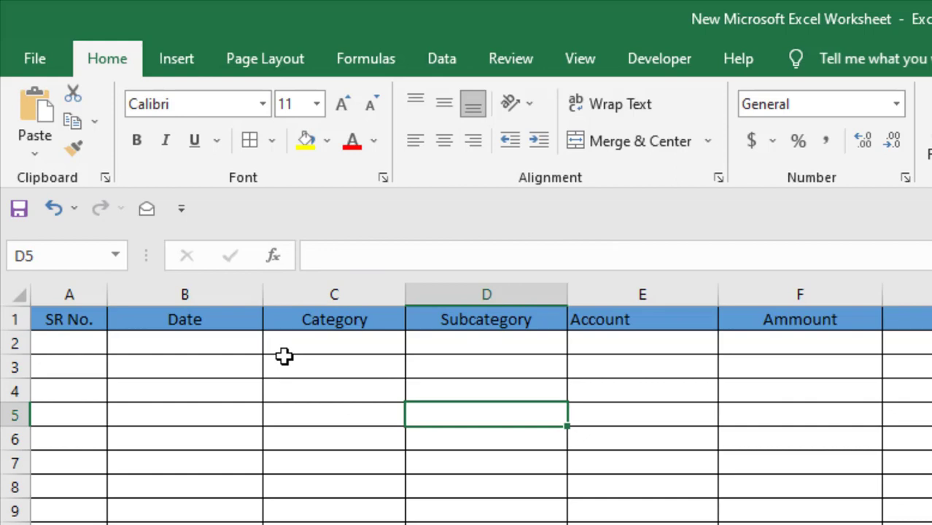
left_click(322, 342)
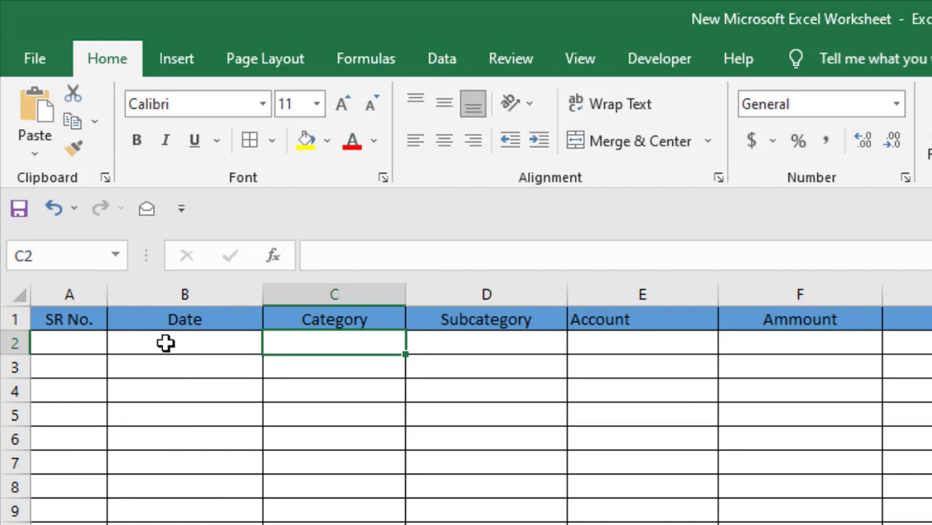
Step: Fill the date formula from B2 and the serial formula from A2 down to row 9
left_click(80, 345)
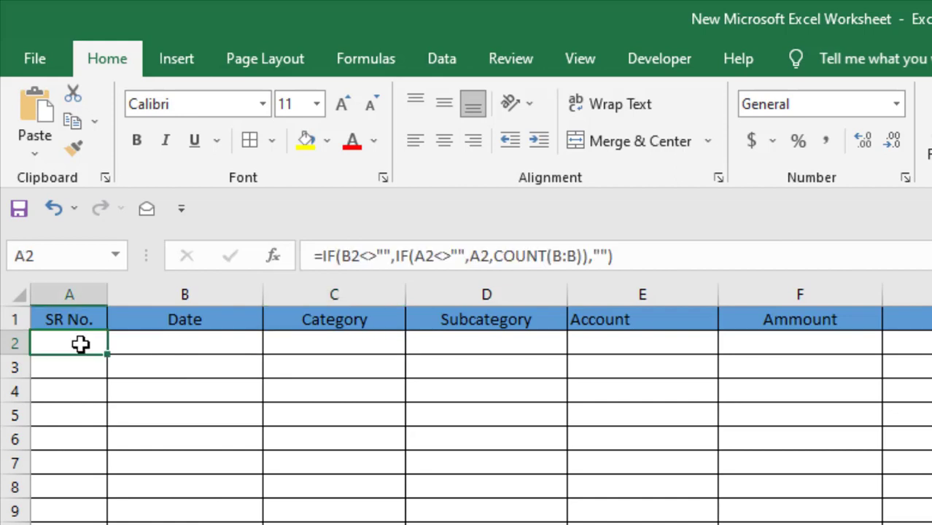
left_click(173, 385)
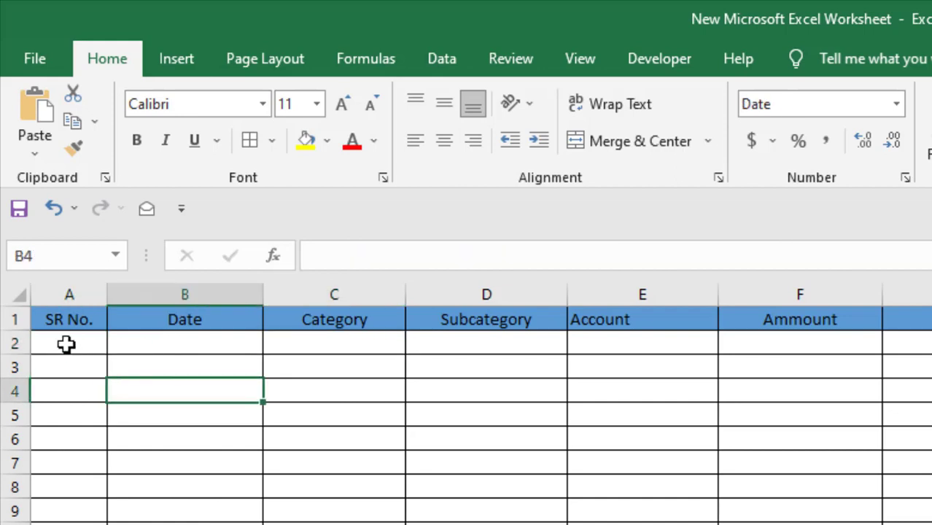
left_click(221, 346)
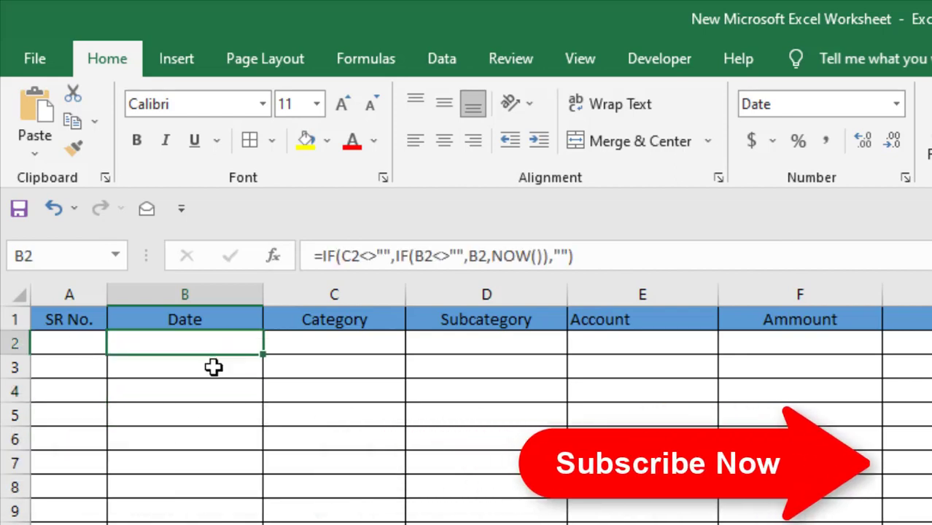
left_click(214, 366)
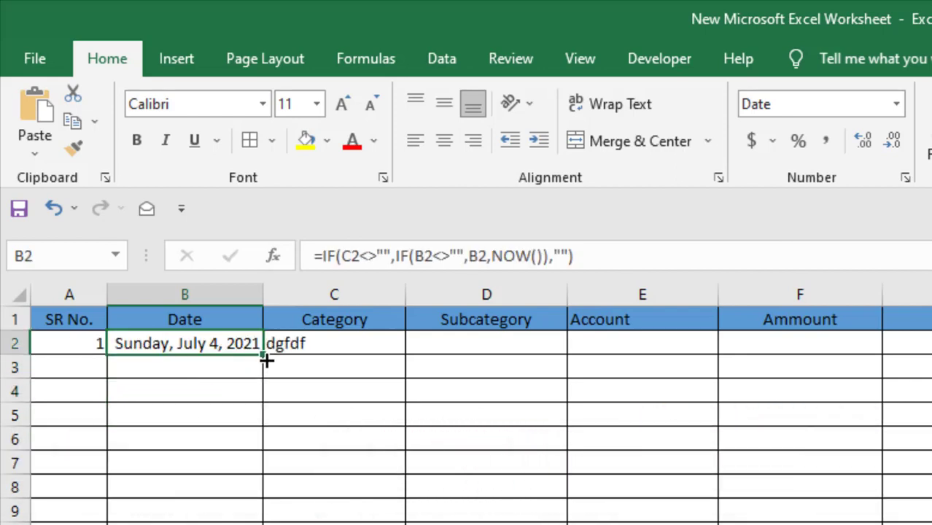
left_click_drag(266, 360, 266, 521)
left_click(98, 346)
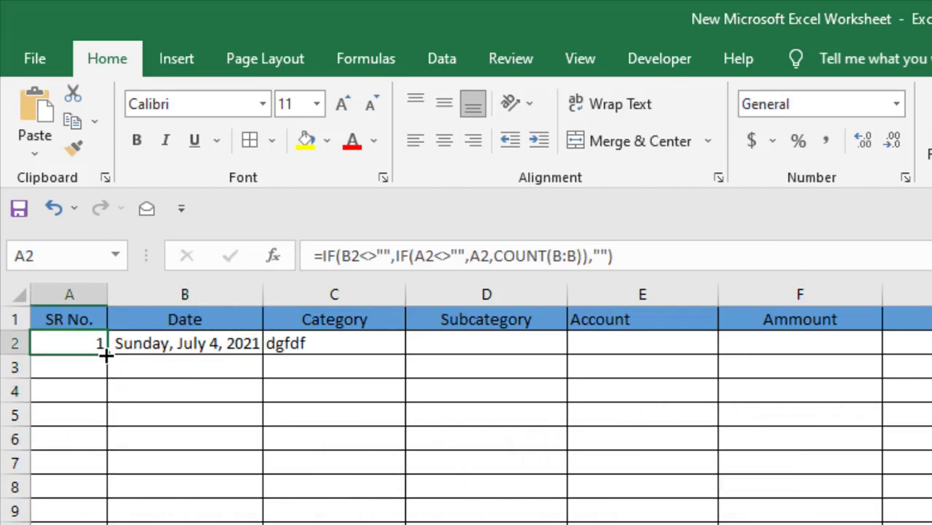
left_click_drag(105, 356, 105, 522)
Step: Enter categories 'fghfg' in C3 and 'fgfg' in C4, giving serials 2 and 3
left_click(343, 367)
type("fghfg")
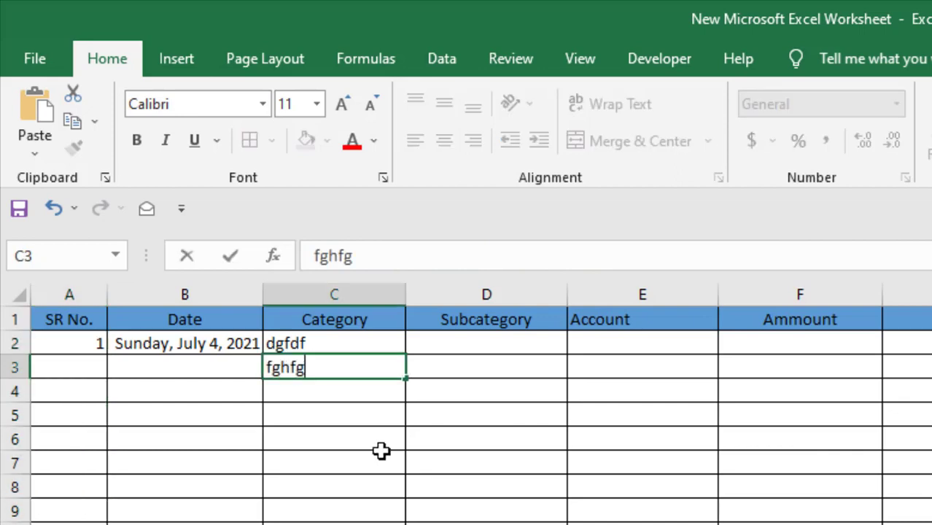
left_click(380, 456)
left_click(324, 392)
type("fgfg")
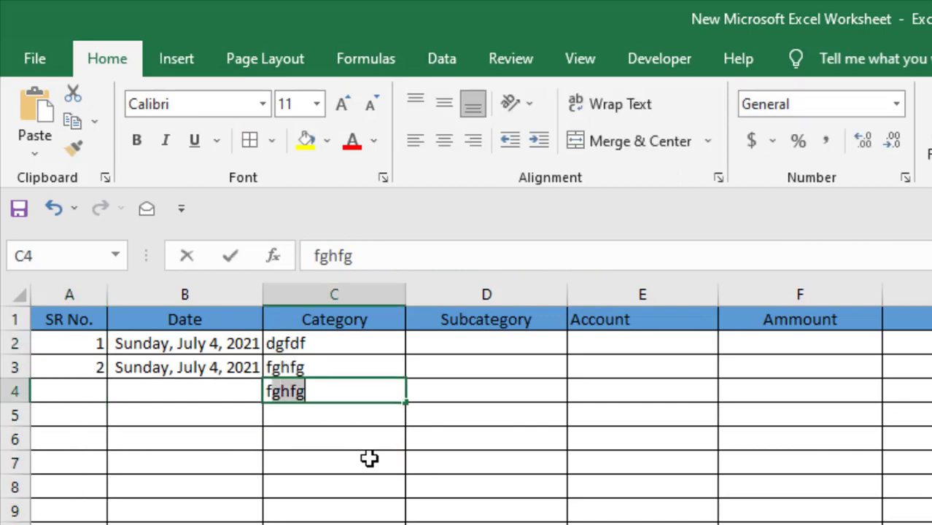
left_click(371, 481)
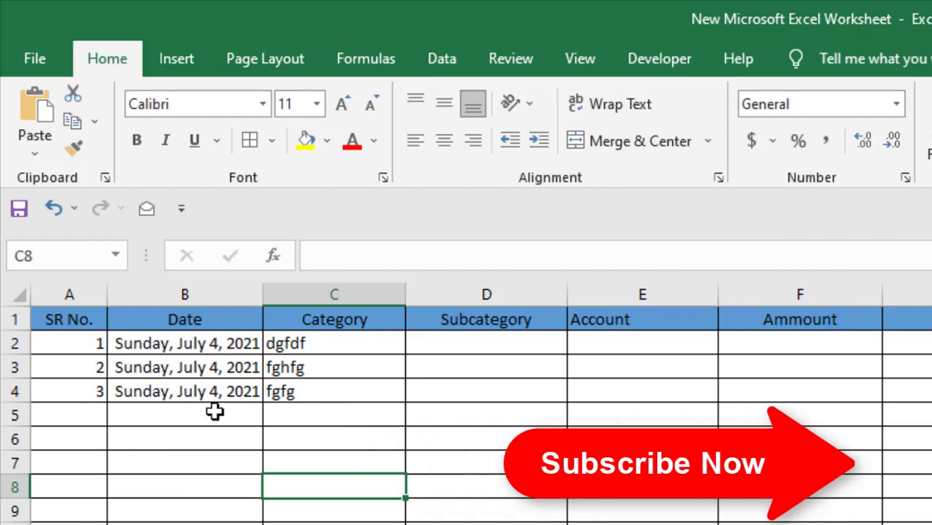